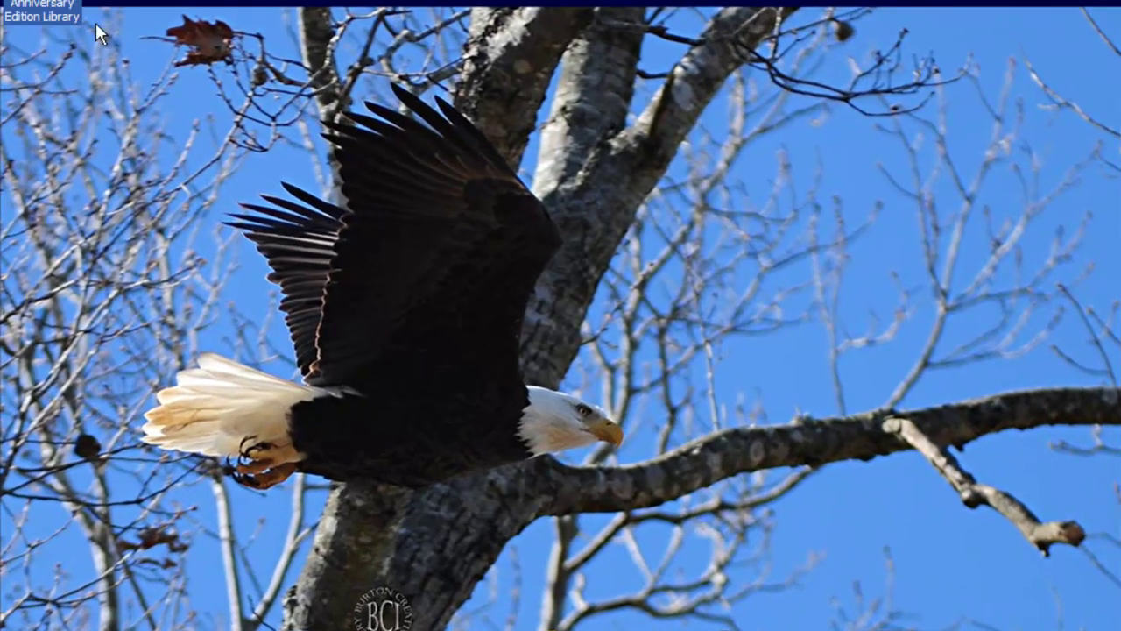
# Launch Digital Image Library and select DSC_1050, DSC_1051, DSC_1052 and DSC_1053 in folder 198
pyautogui.doubleClick(95, 23)
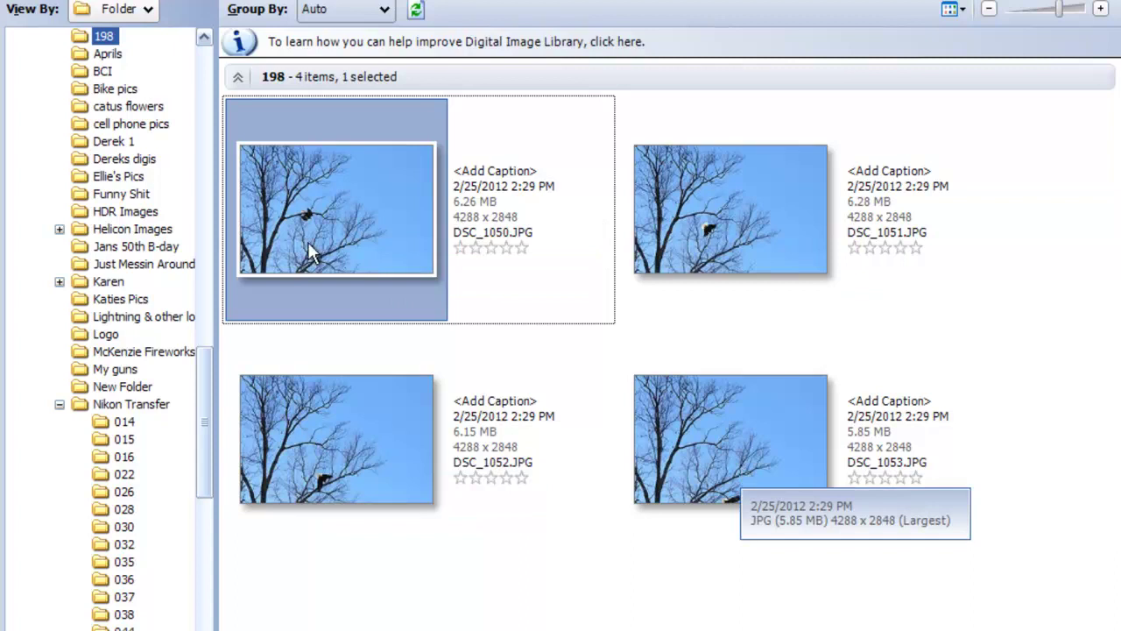
pyautogui.moveTo(691, 250)
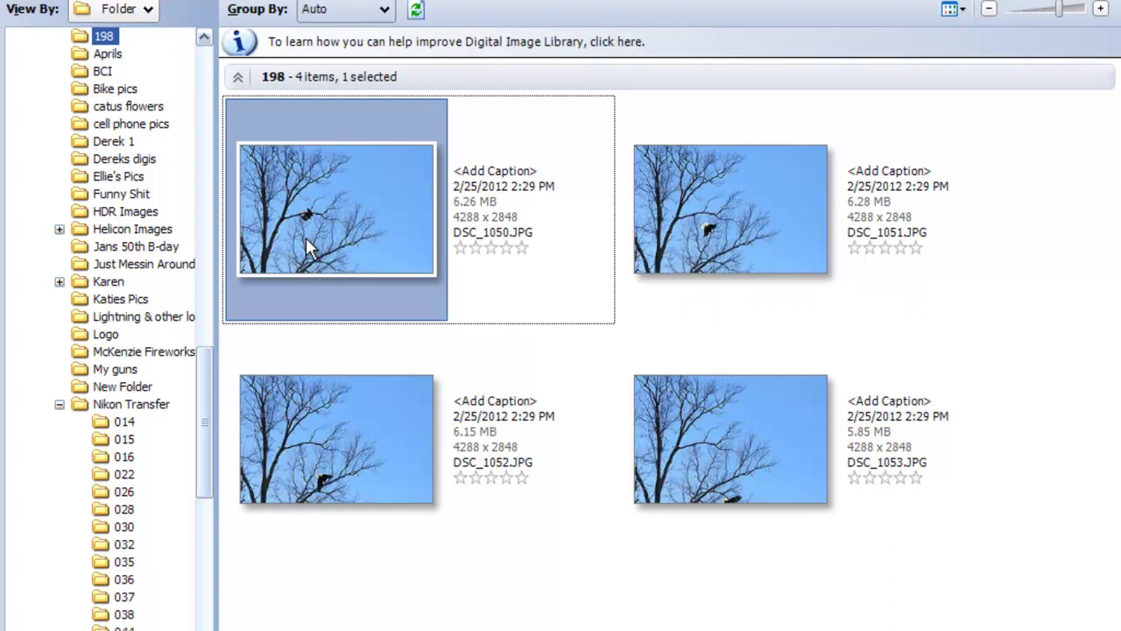
pyautogui.moveTo(307, 243)
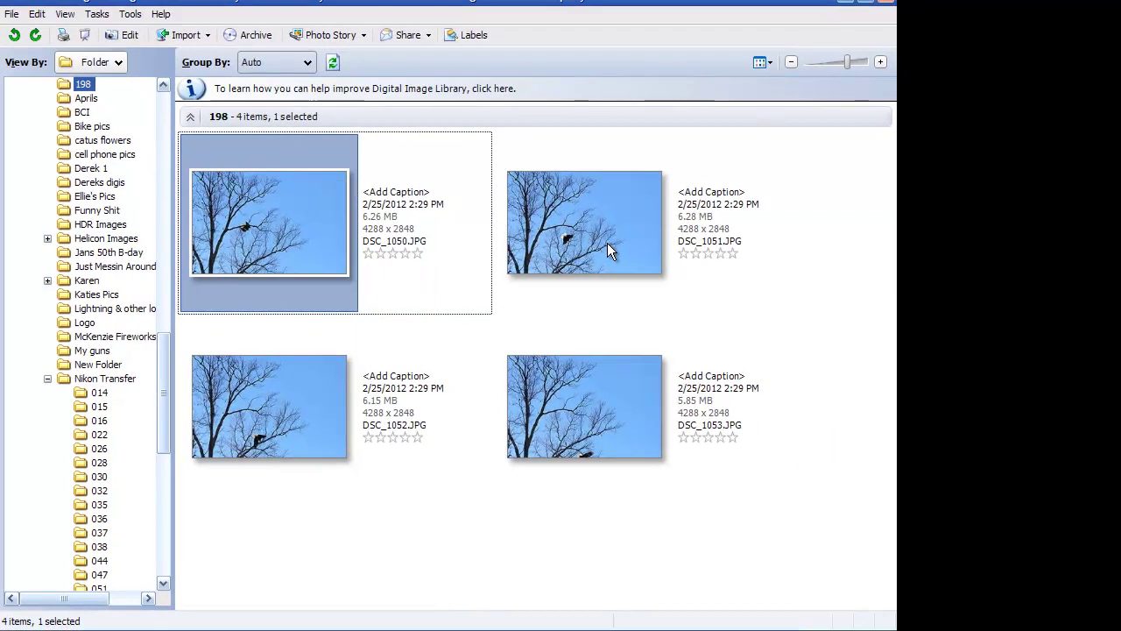
pyautogui.keyDown('ctrl'); pyautogui.click(761, 241); pyautogui.keyUp('ctrl')
pyautogui.keyDown('ctrl'); pyautogui.click(270, 447); pyautogui.keyUp('ctrl')
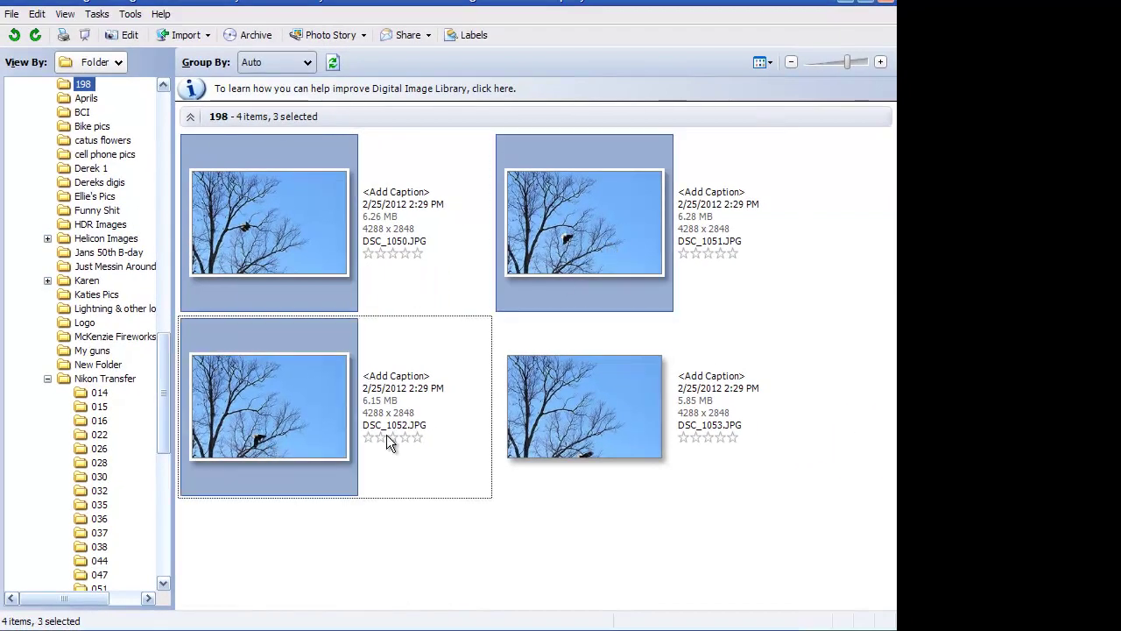
pyautogui.keyDown('ctrl'); pyautogui.click(568, 440); pyautogui.keyUp('ctrl')
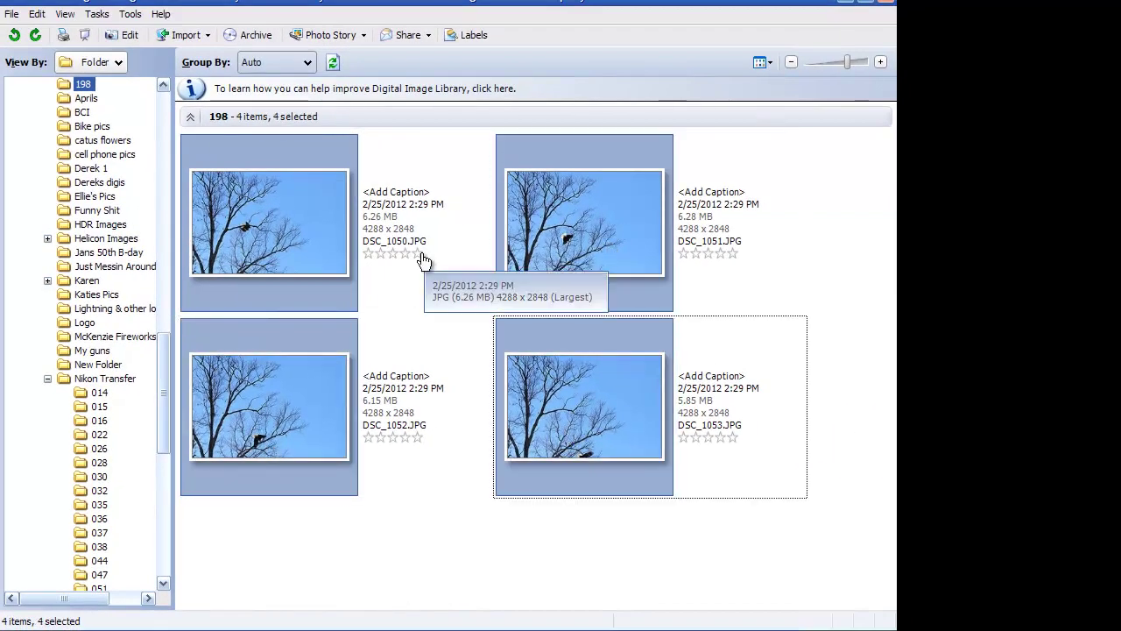
# Open the four selected eagle photos in the editor and display DSC_1050
pyautogui.click(121, 40)
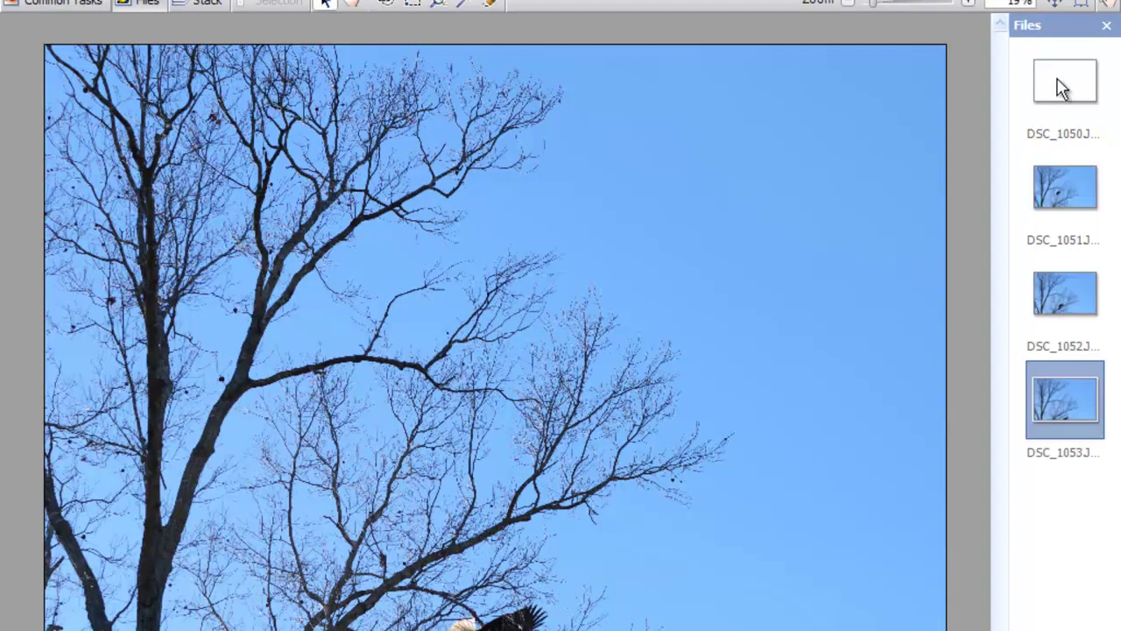
pyautogui.click(1060, 87)
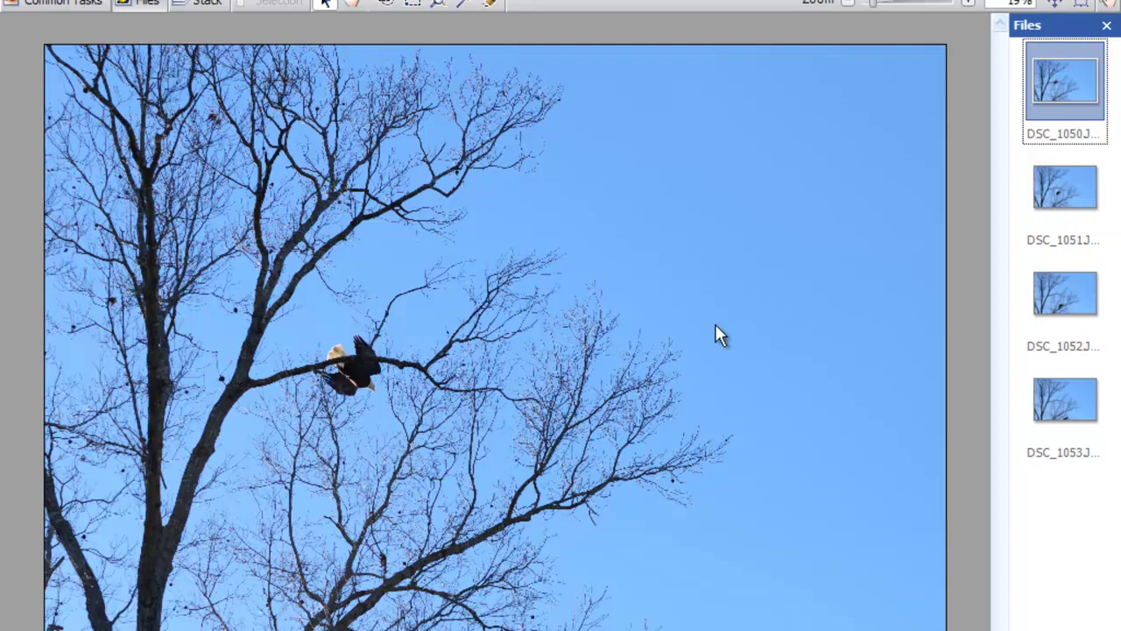
# Lasso the flying eagle in DSC_1051 and paste it into DSC_1050 below the perched eagle
pyautogui.click(1044, 190)
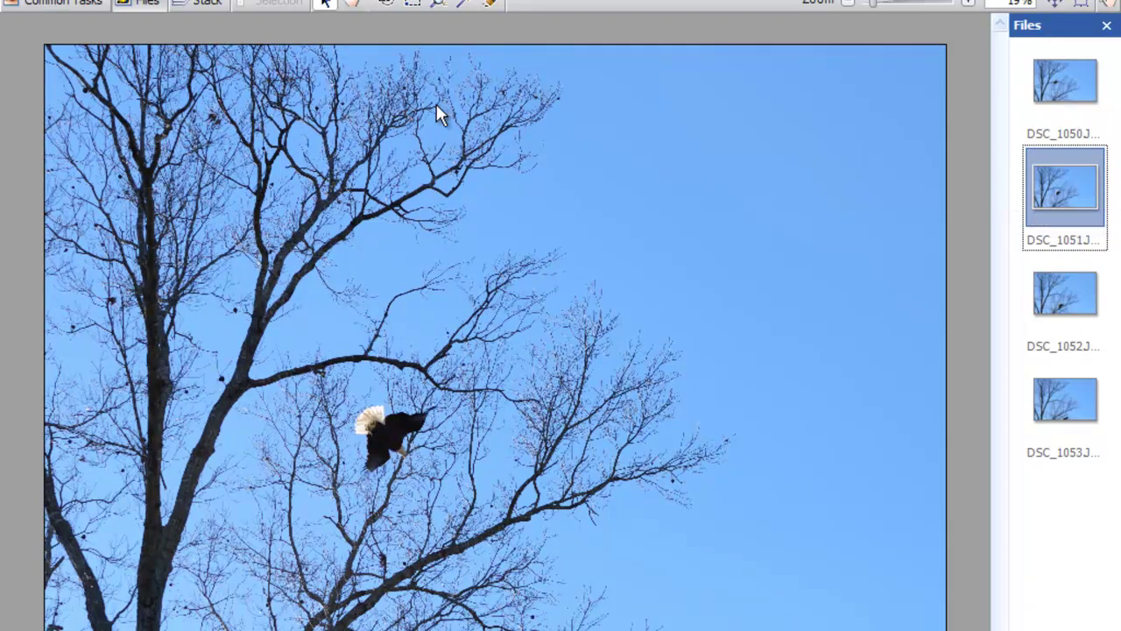
pyautogui.click(413, 5)
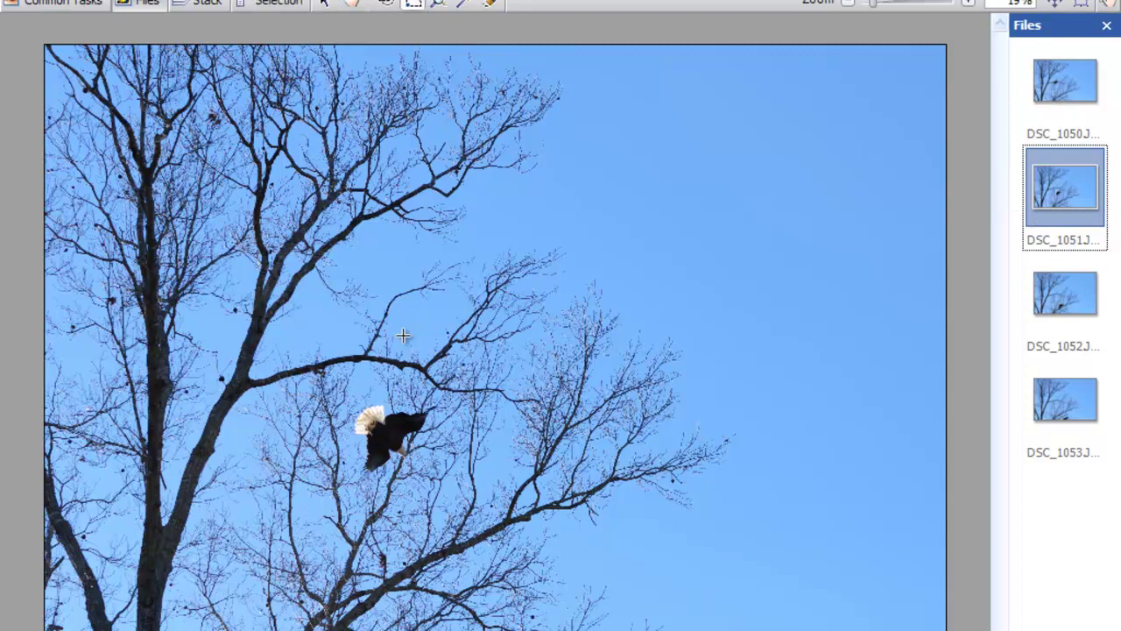
pyautogui.moveTo(389, 386)
pyautogui.mouseDown()
pyautogui.moveTo(340, 426)
pyautogui.moveTo(357, 476)
pyautogui.moveTo(380, 487)
pyautogui.moveTo(433, 442)
pyautogui.moveTo(437, 423)
pyautogui.moveTo(437, 406)
pyautogui.moveTo(390, 385)
pyautogui.mouseUp()
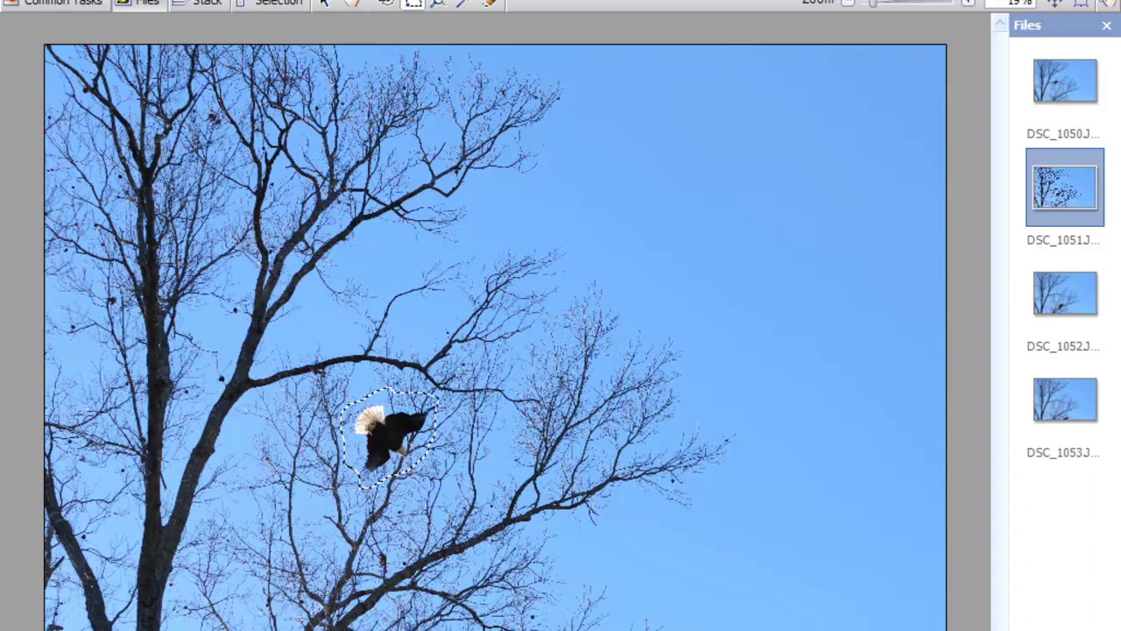
pyautogui.click(1062, 87)
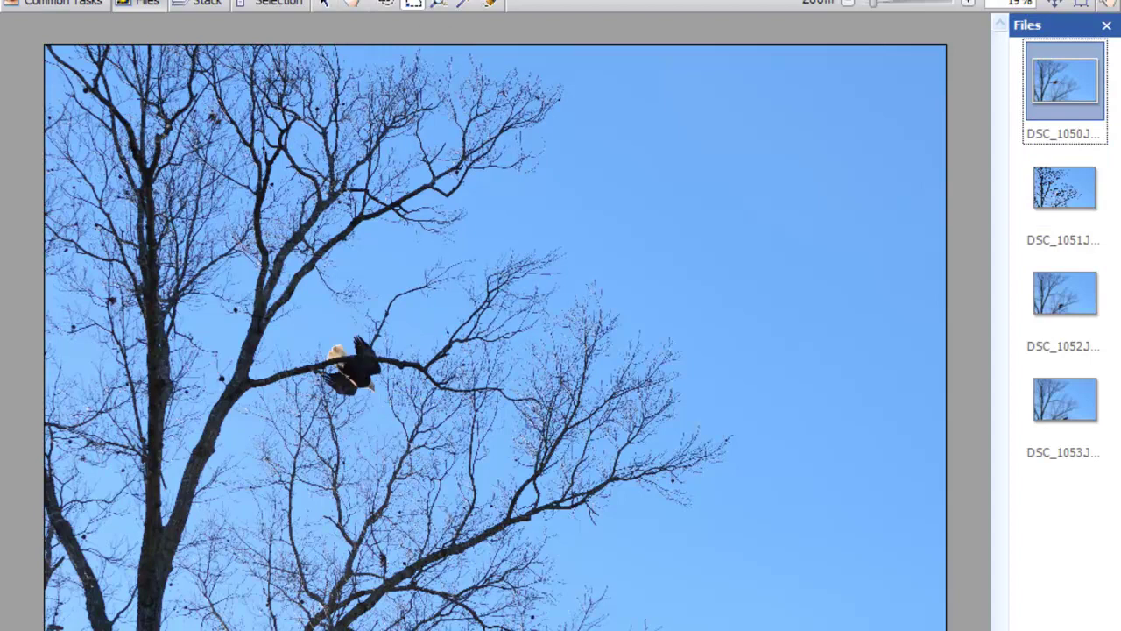
pyautogui.hotkey('ctrl', 'v')
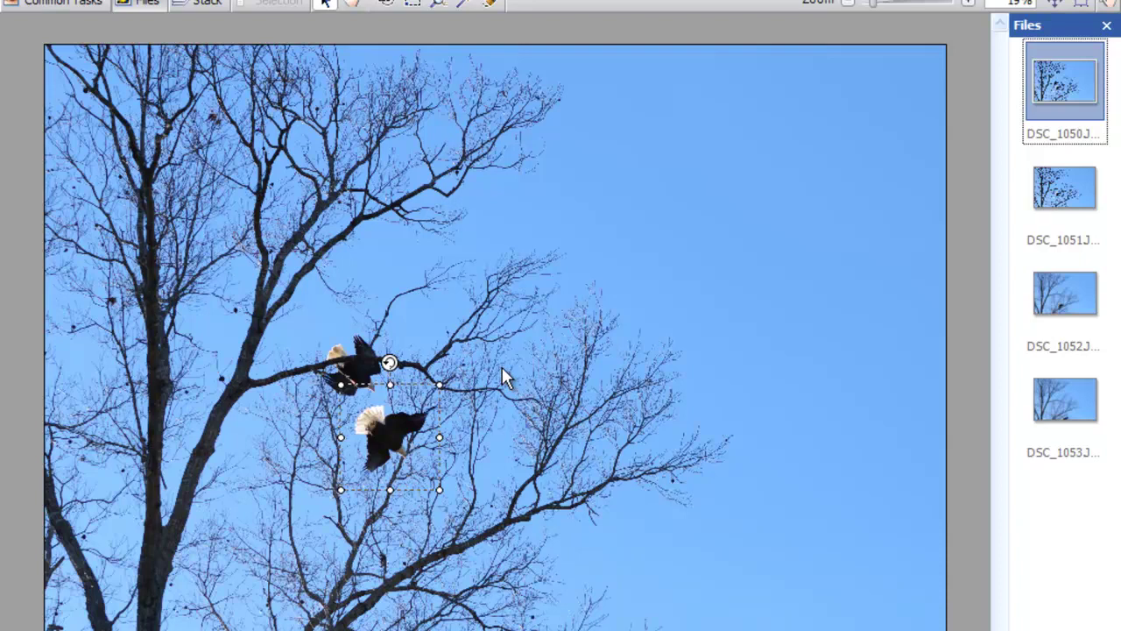
pyautogui.hotkey('ctrl', 'a')
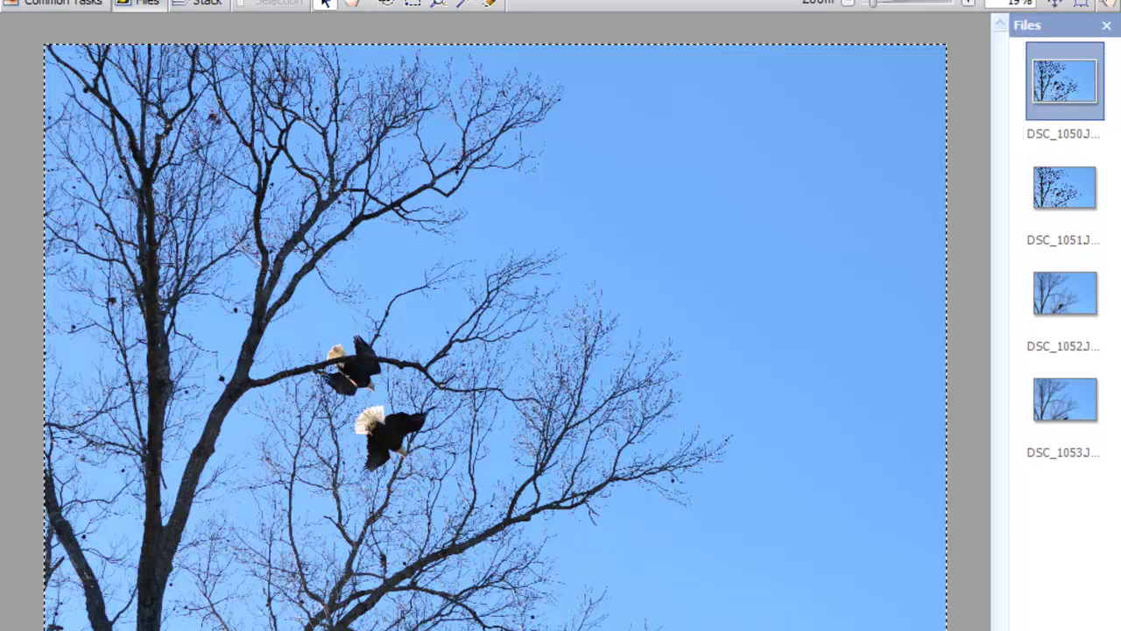
# Lasso the eagle in DSC_1052 and paste it into DSC_1050 as the third, lower eagle
pyautogui.click(1074, 291)
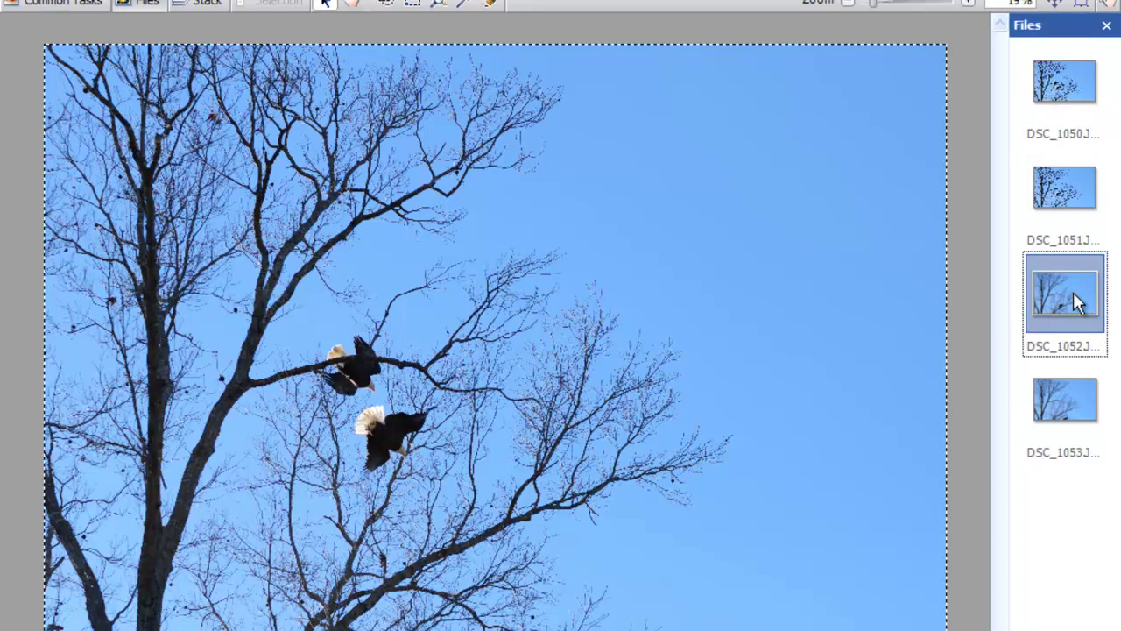
pyautogui.doubleClick(1074, 291)
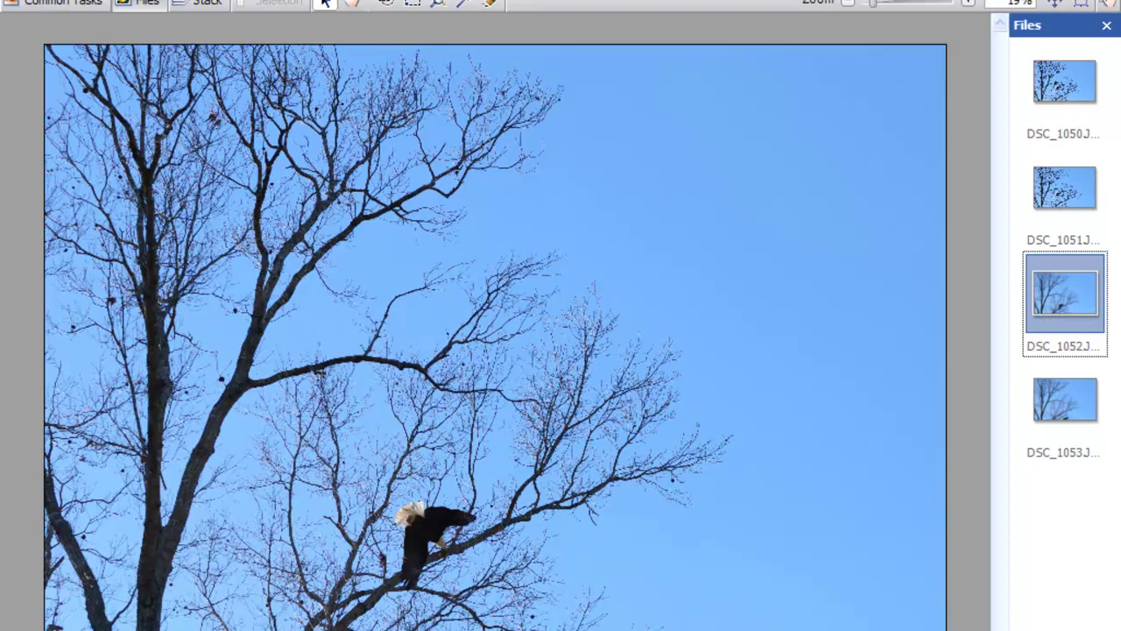
pyautogui.click(414, 5)
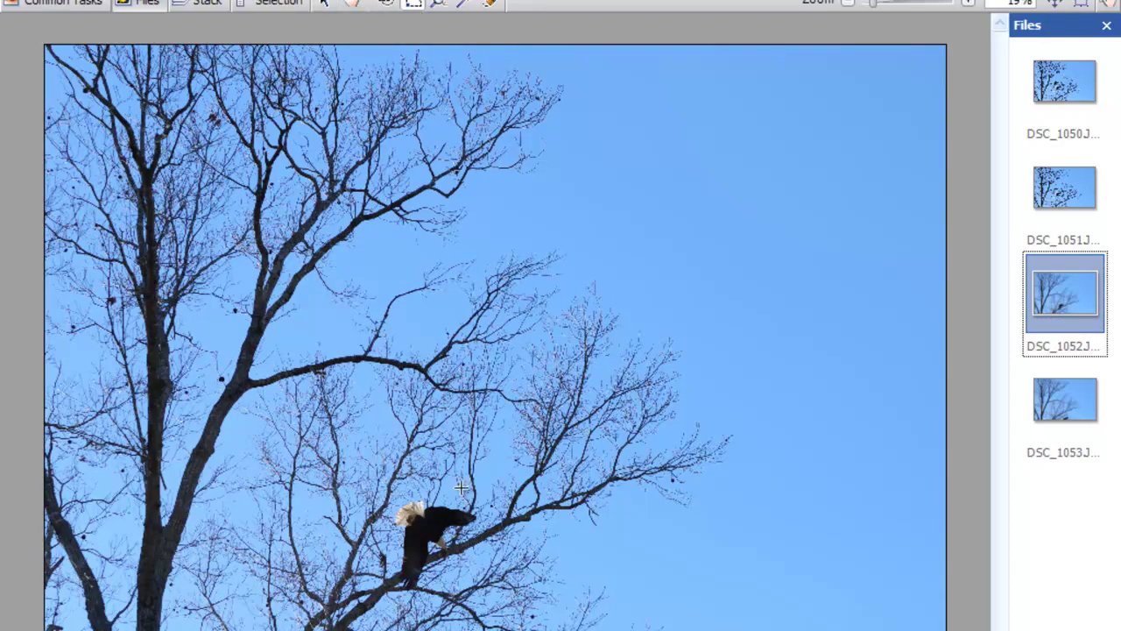
pyautogui.moveTo(451, 487); pyautogui.dragTo(398, 599)
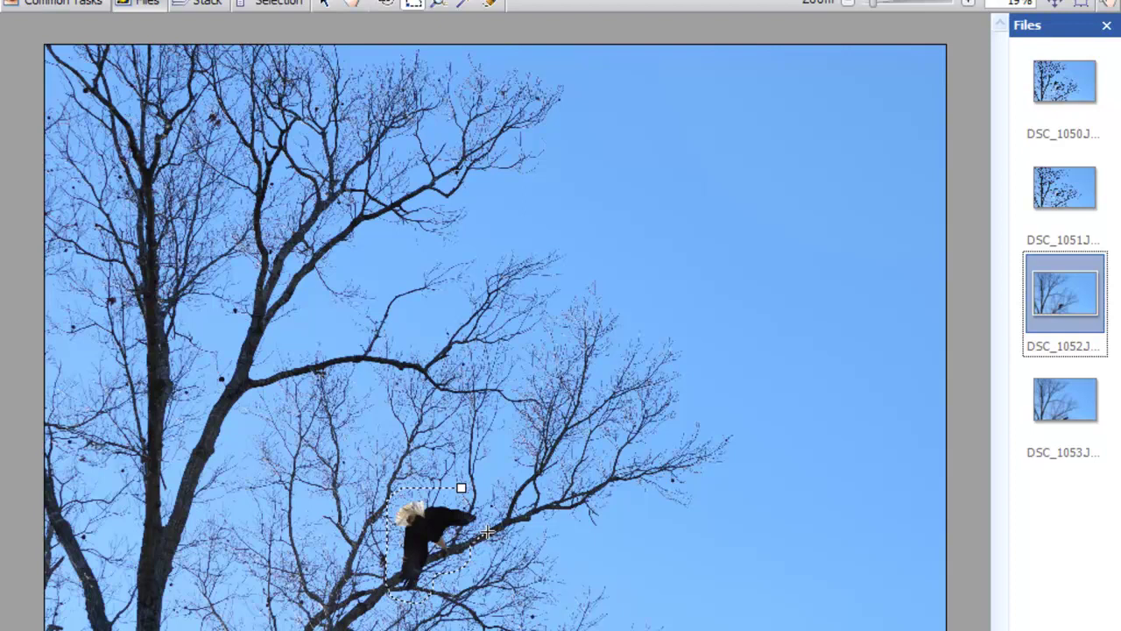
pyautogui.moveTo(489, 512); pyautogui.dragTo(461, 488)
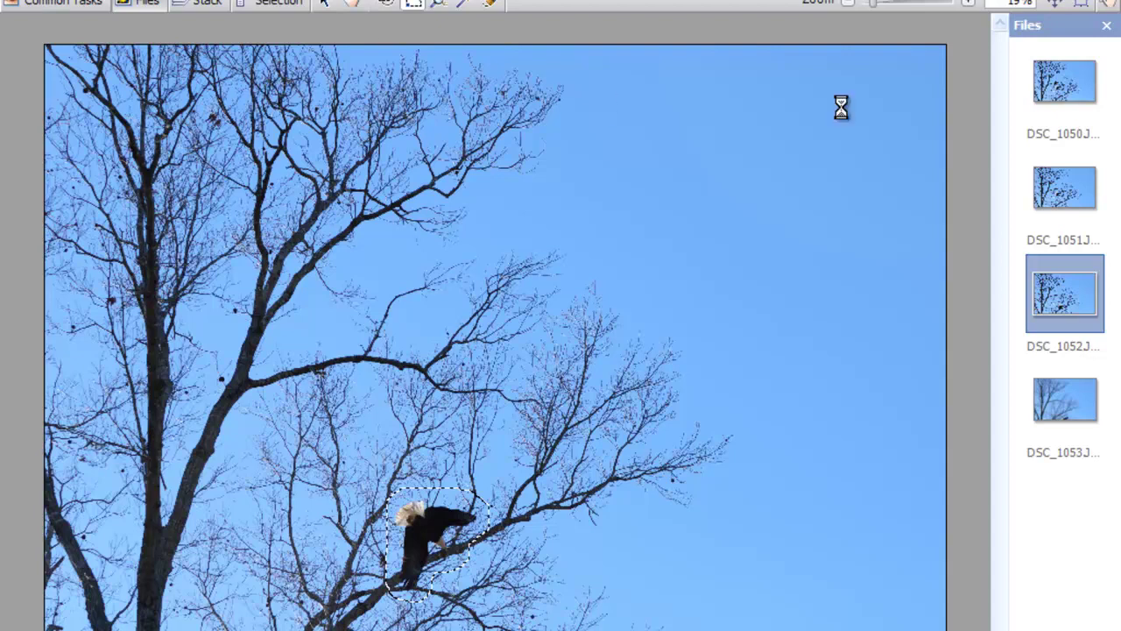
pyautogui.click(1080, 92)
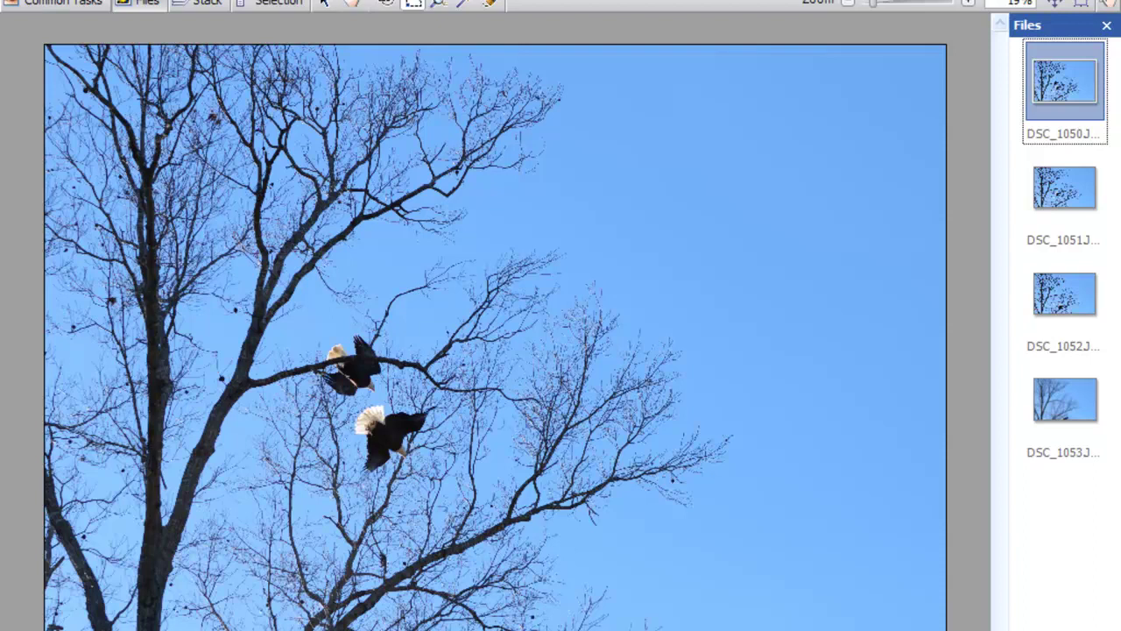
pyautogui.hotkey('ctrl', 'v')
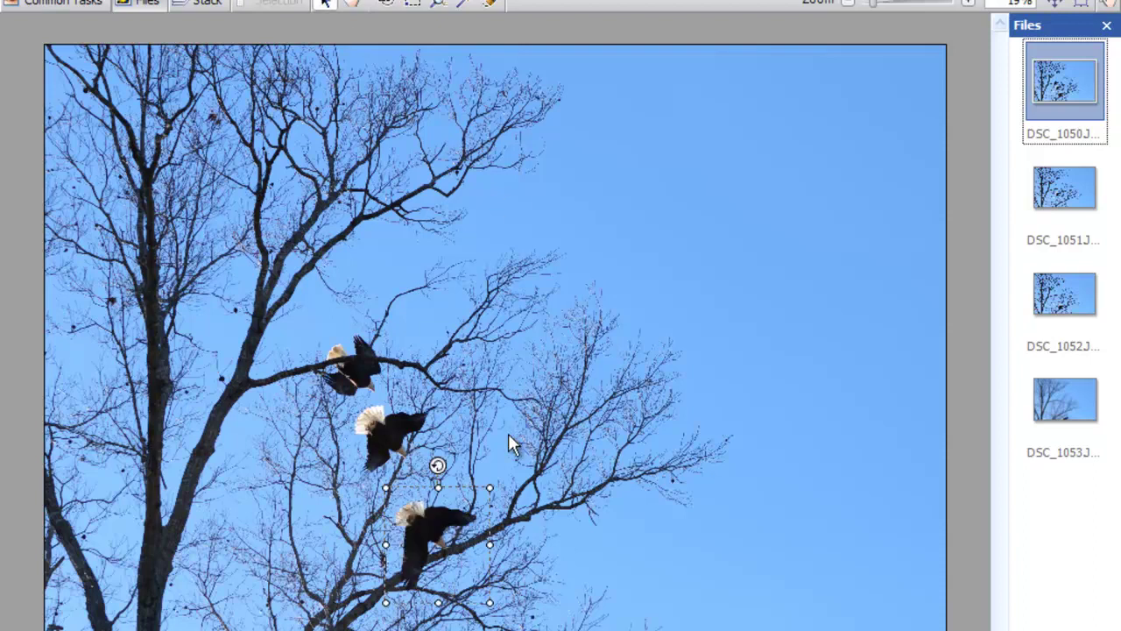
pyautogui.hotkey('ctrl', 'a')
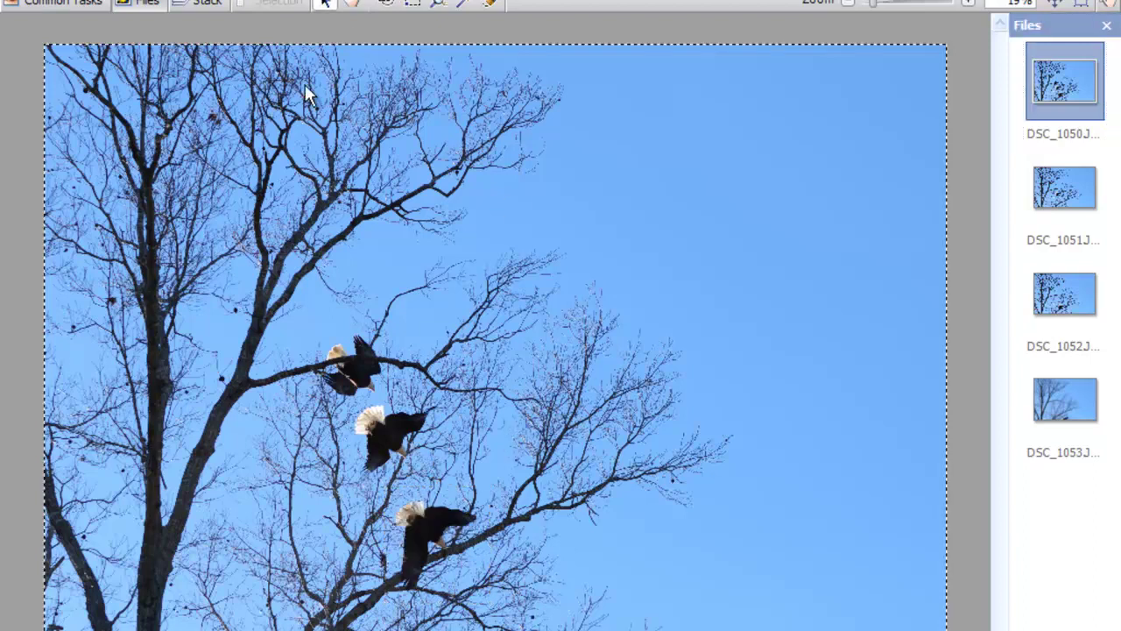
# Lasso the bottom eagle in DSC_1053 and paste it into DSC_1050 below the other three
pyautogui.click(1059, 404)
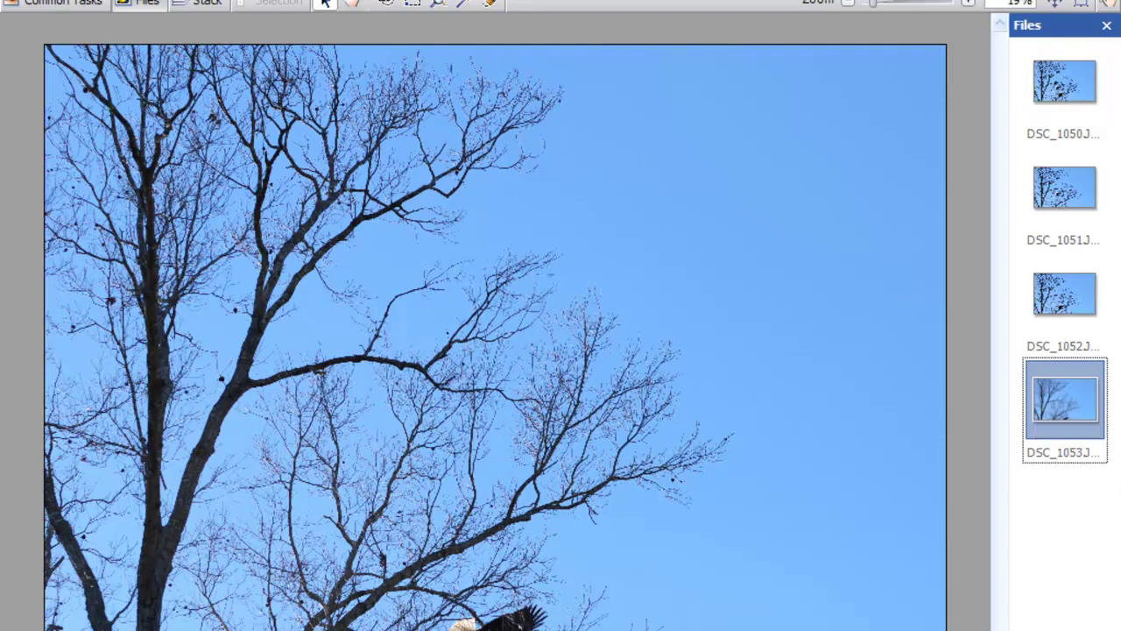
pyautogui.click(414, 7)
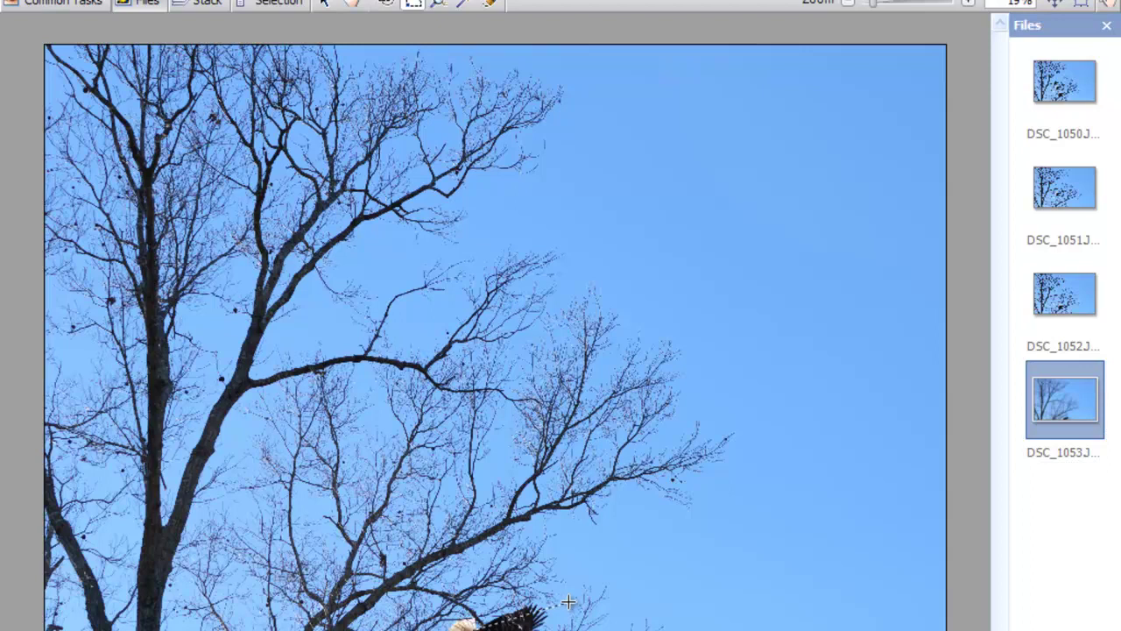
pyautogui.moveTo(568, 602)
pyautogui.mouseDown()
pyautogui.moveTo(576, 616)
pyautogui.moveTo(580, 578)
pyautogui.moveTo(569, 612)
pyautogui.moveTo(585, 628)
pyautogui.mouseUp()
pyautogui.moveTo(564, 624)
pyautogui.mouseDown()
pyautogui.moveTo(514, 587)
pyautogui.moveTo(457, 600)
pyautogui.moveTo(429, 623)
pyautogui.moveTo(478, 592)
pyautogui.moveTo(430, 630)
pyautogui.mouseUp()
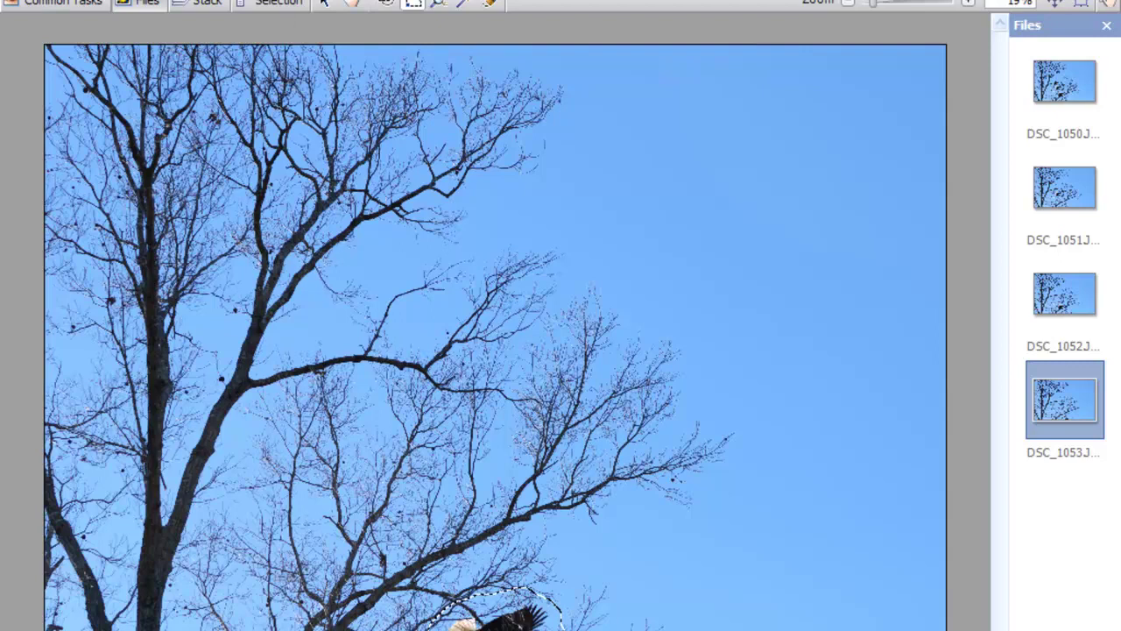
pyautogui.click(1056, 96)
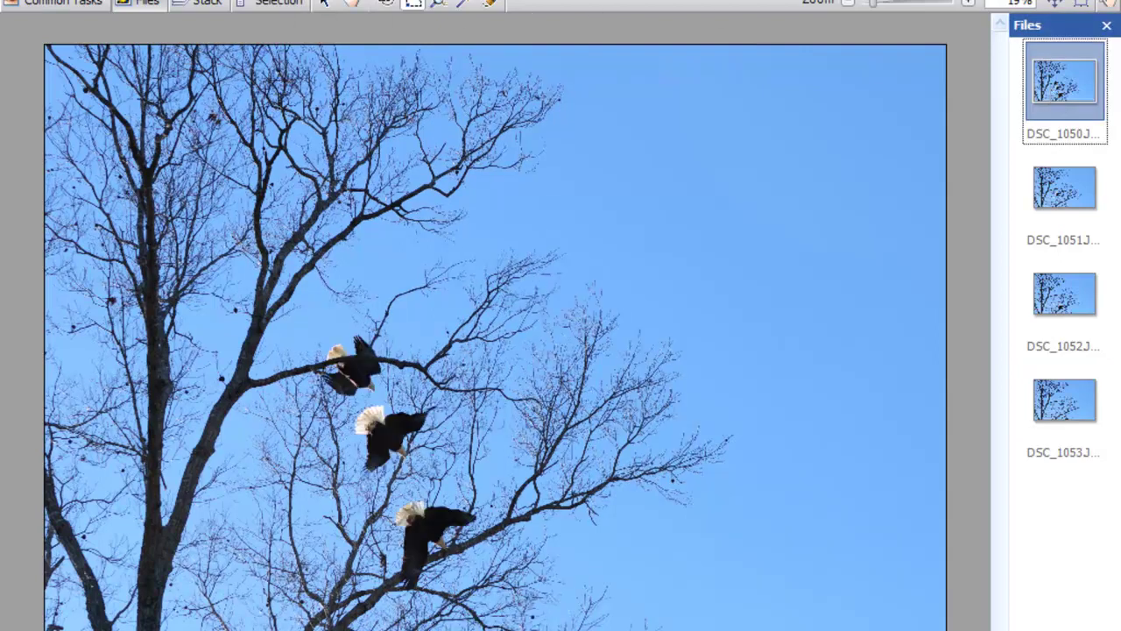
pyautogui.click(723, 458)
pyautogui.hotkey('ctrl', 'a')
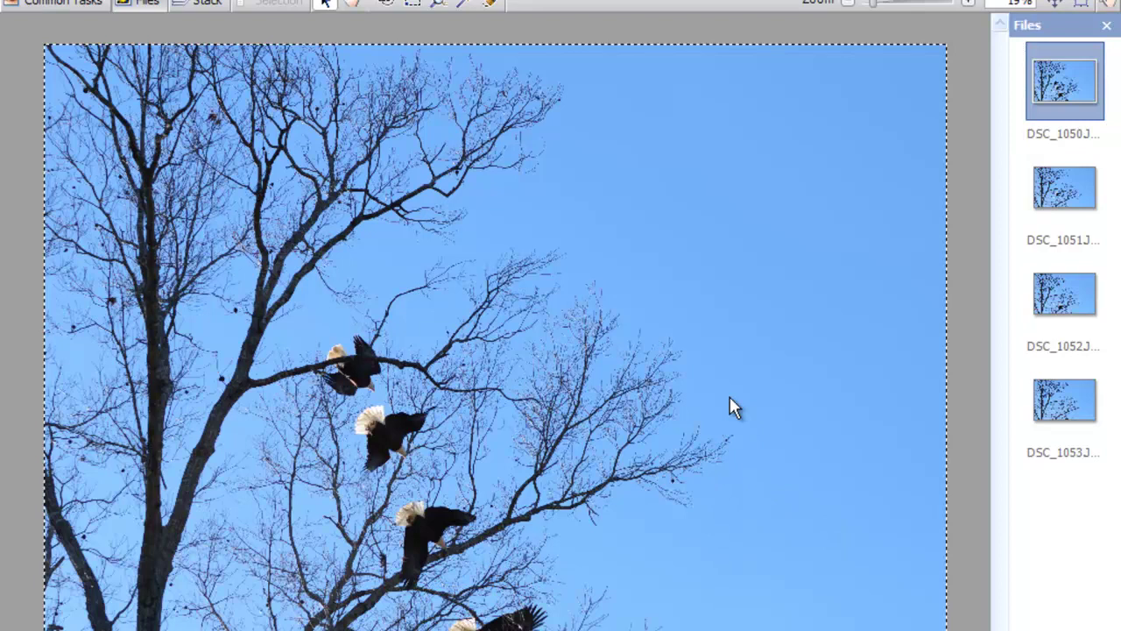
# Close DSC_1050, saving the four-eagle composite as a flattened file
pyautogui.hotkey('ctrl', 'w')
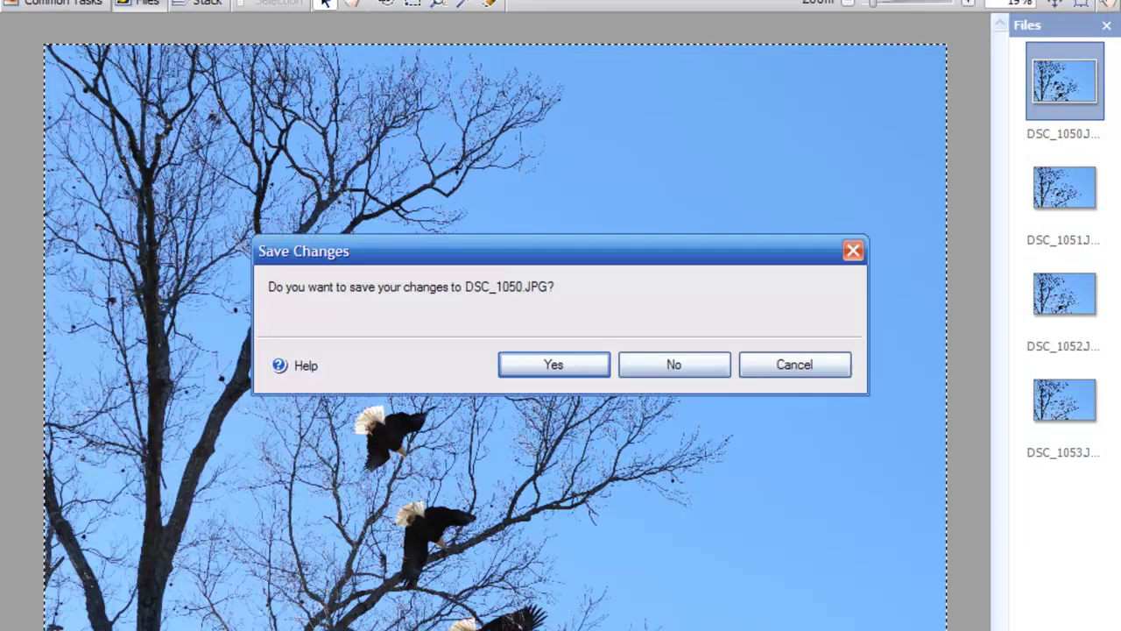
pyautogui.click(538, 367)
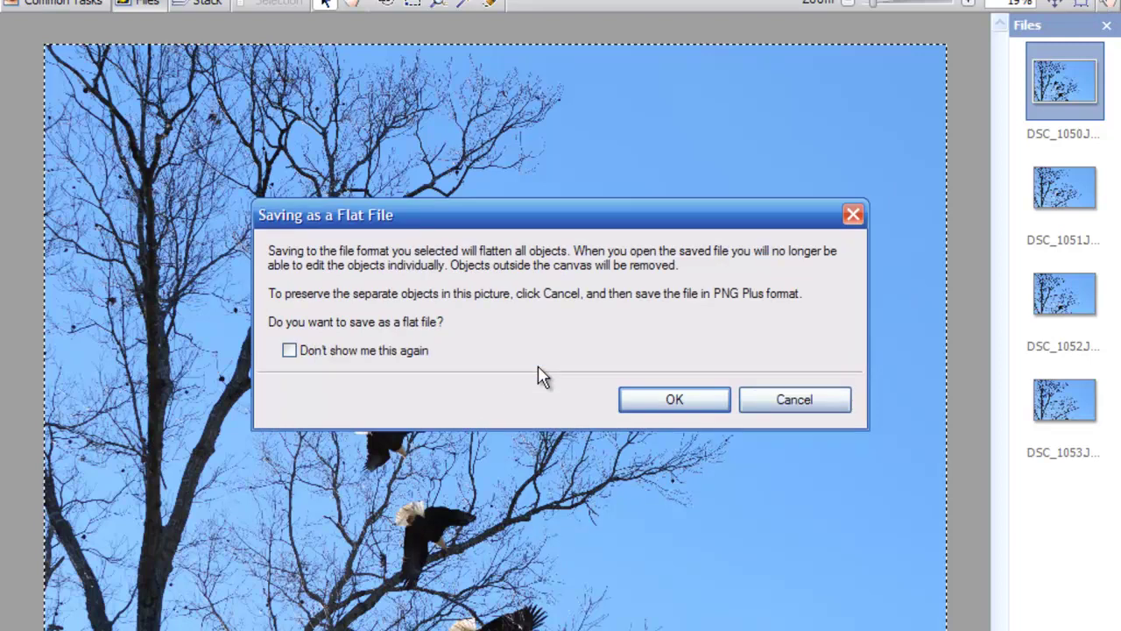
pyautogui.click(670, 403)
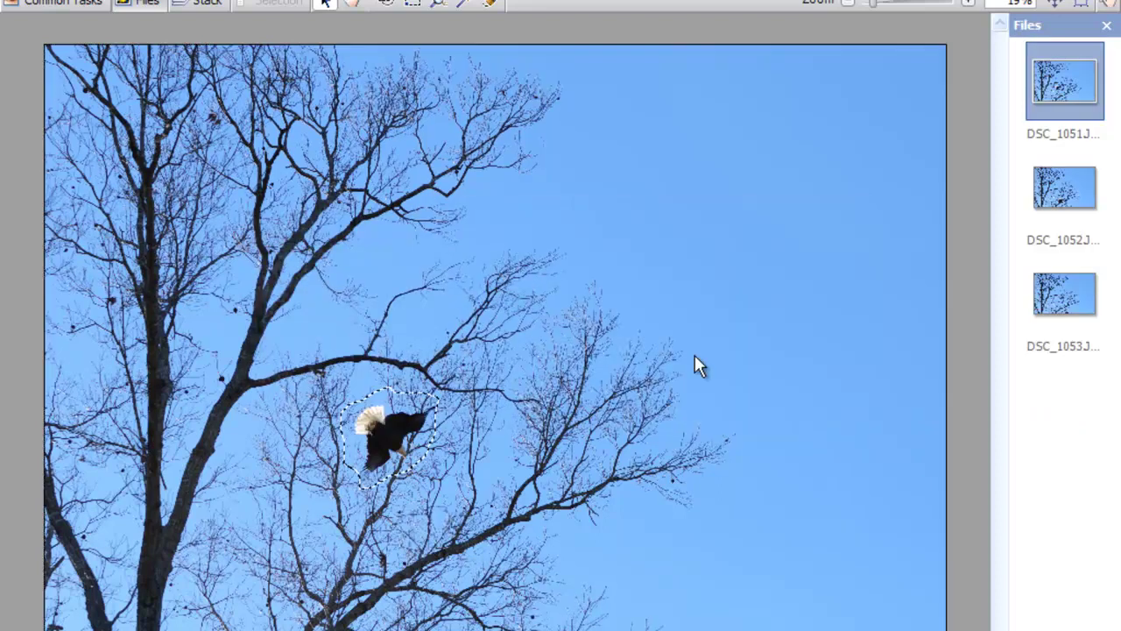
# Close DSC_1051 and DSC_1052 without saving their changes
pyautogui.click(1111, 5)
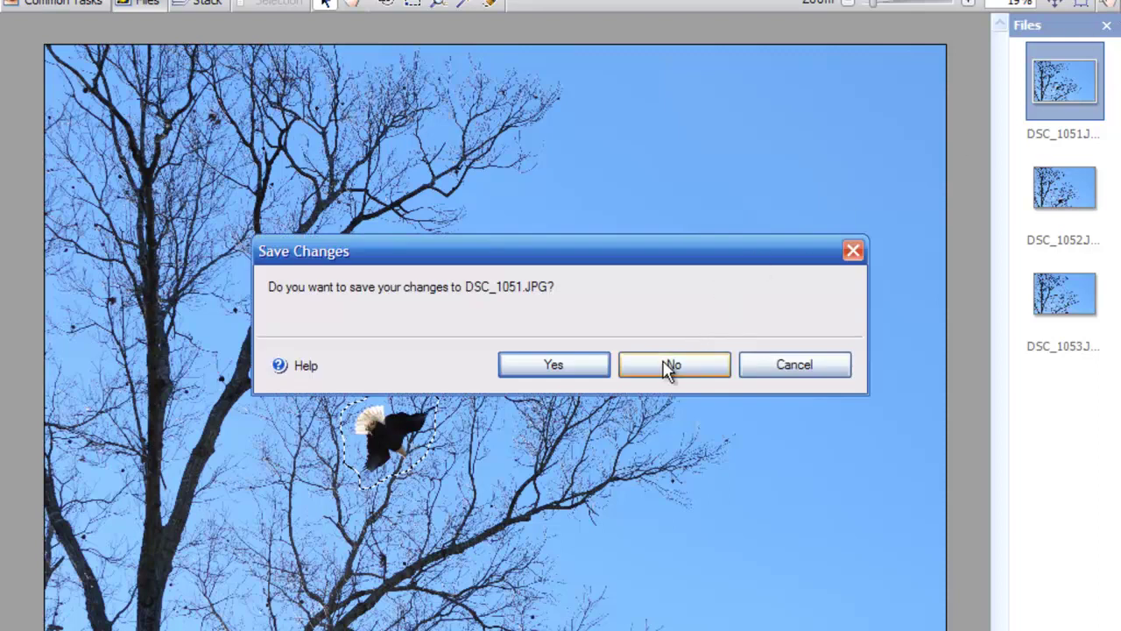
pyautogui.click(668, 367)
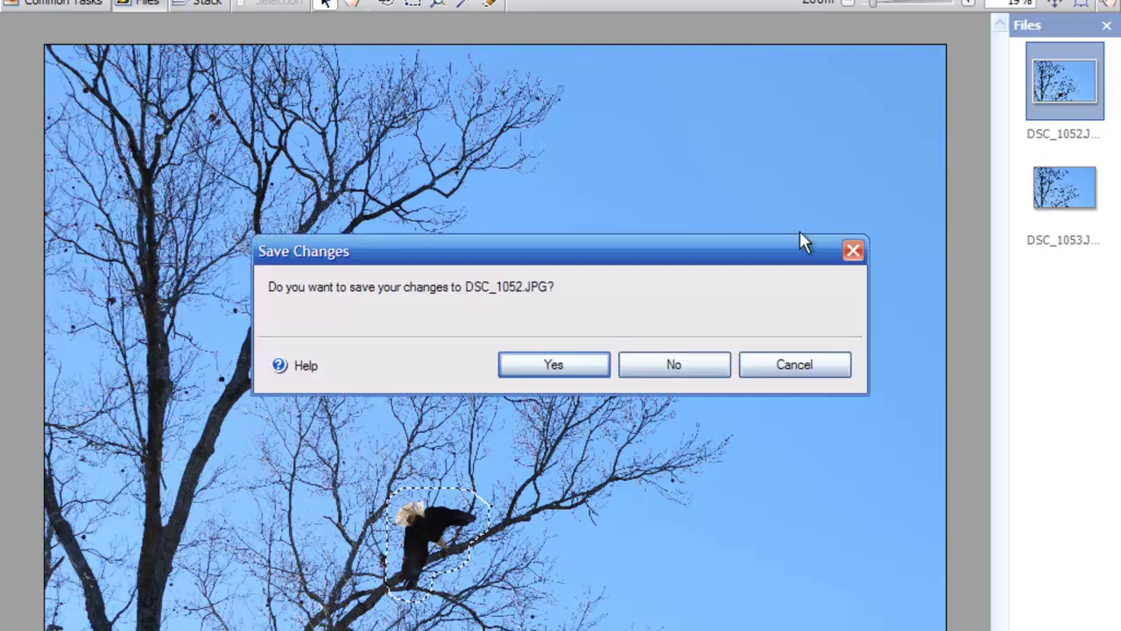
pyautogui.click(666, 368)
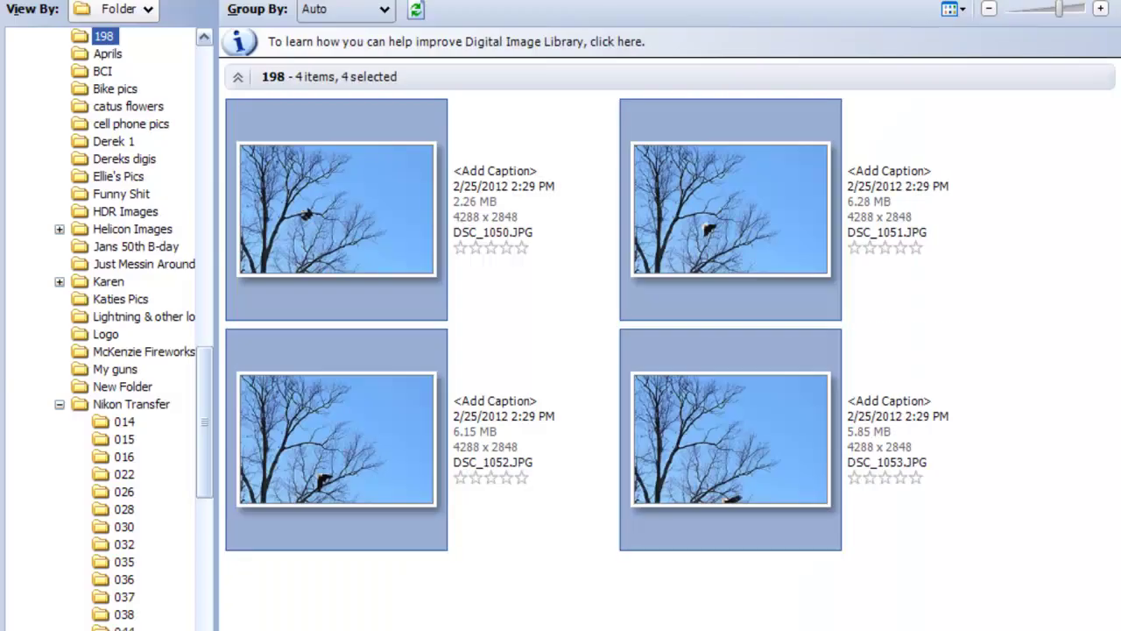
# View the saved DSC_1050 eagle-sequence composite full-screen
pyautogui.doubleClick(306, 219)
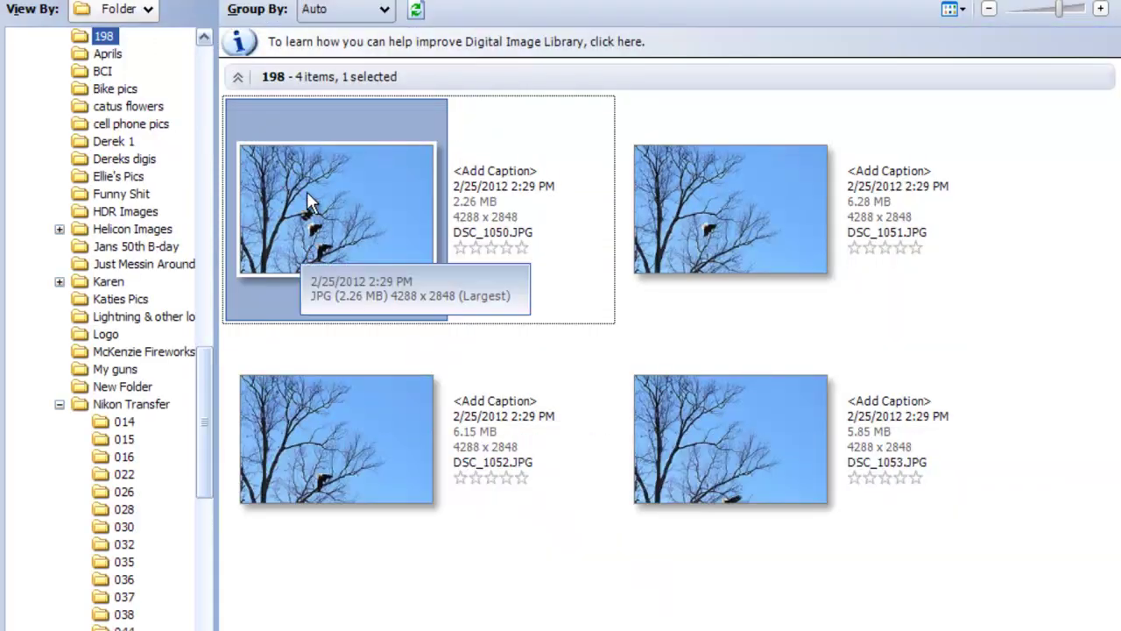
pyautogui.doubleClick(326, 277)
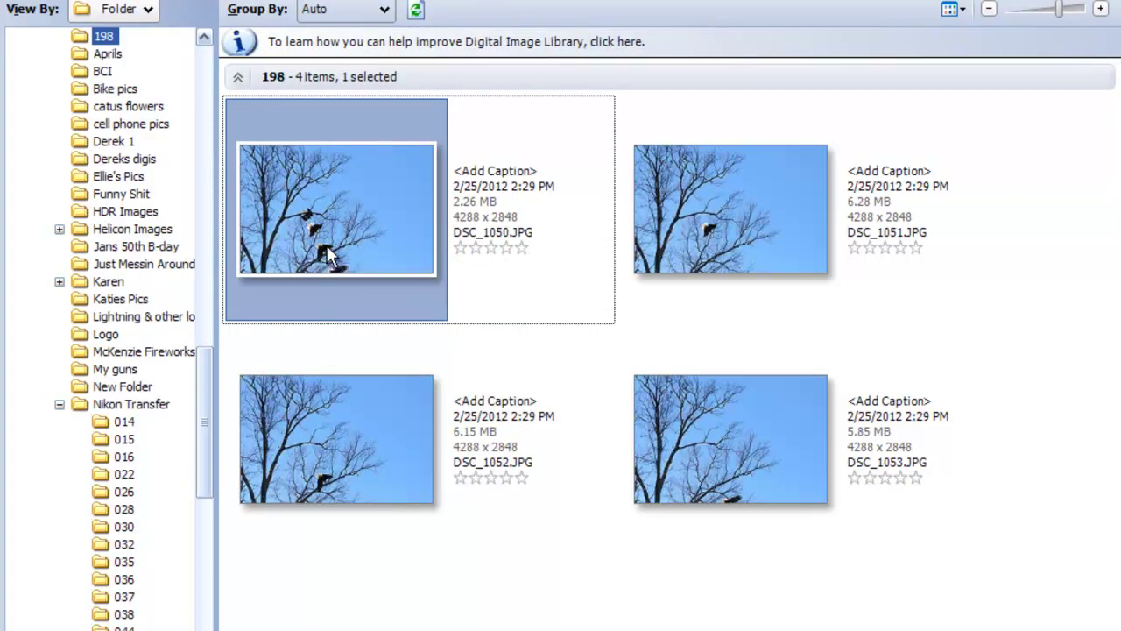